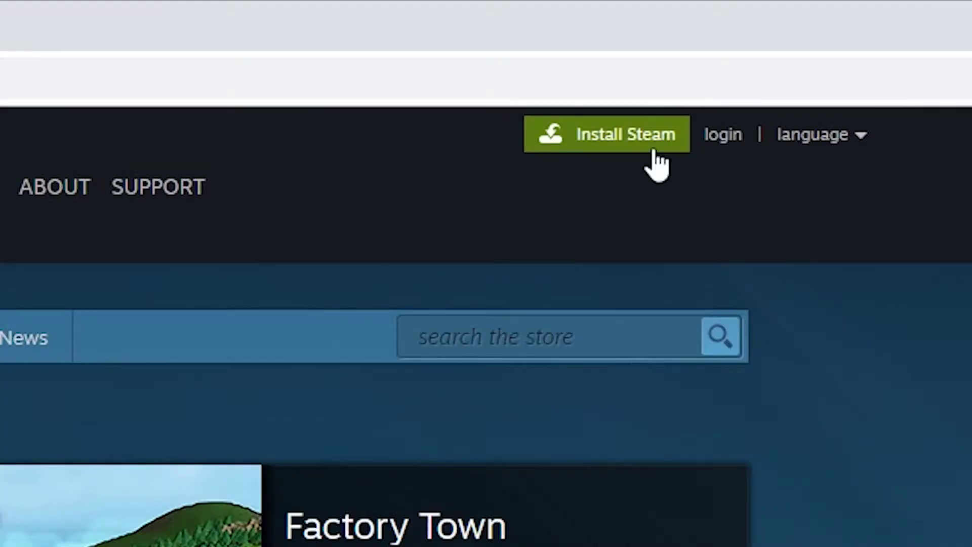
Download the Windows Steam installer and reveal SteamSetup (1).exe in its Downloads\Steam folder.
{"action": "left_click", "coordinate": [654, 152]}
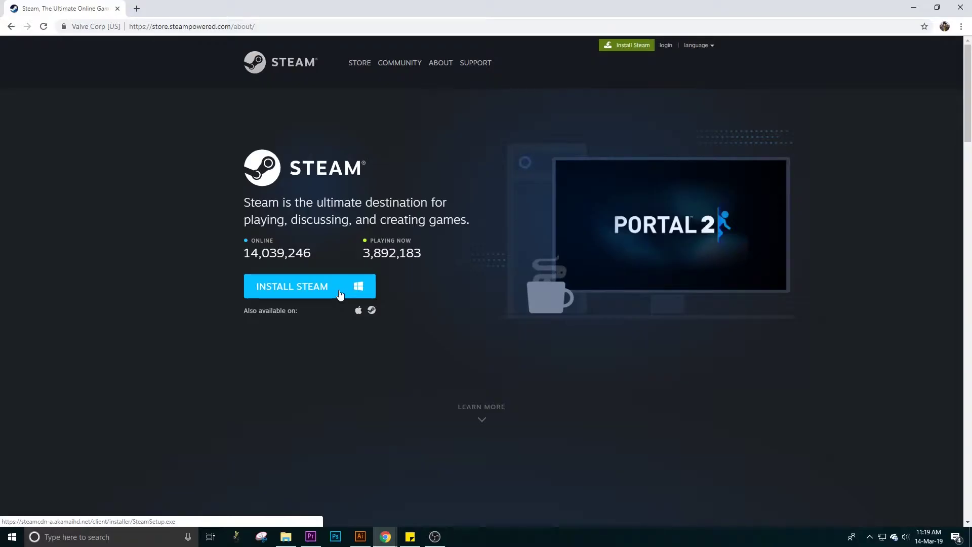
{"action": "left_click", "coordinate": [450, 287]}
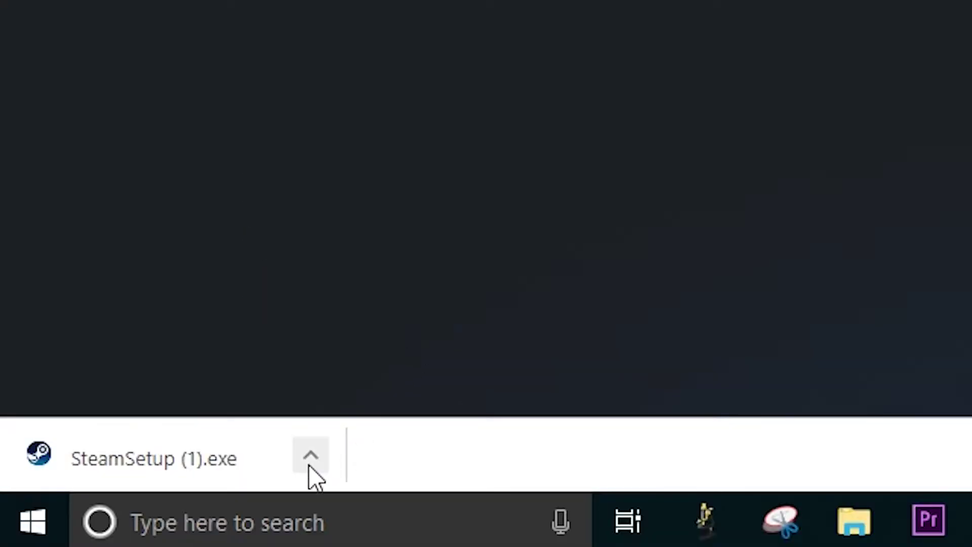
{"action": "left_click", "coordinate": [309, 465]}
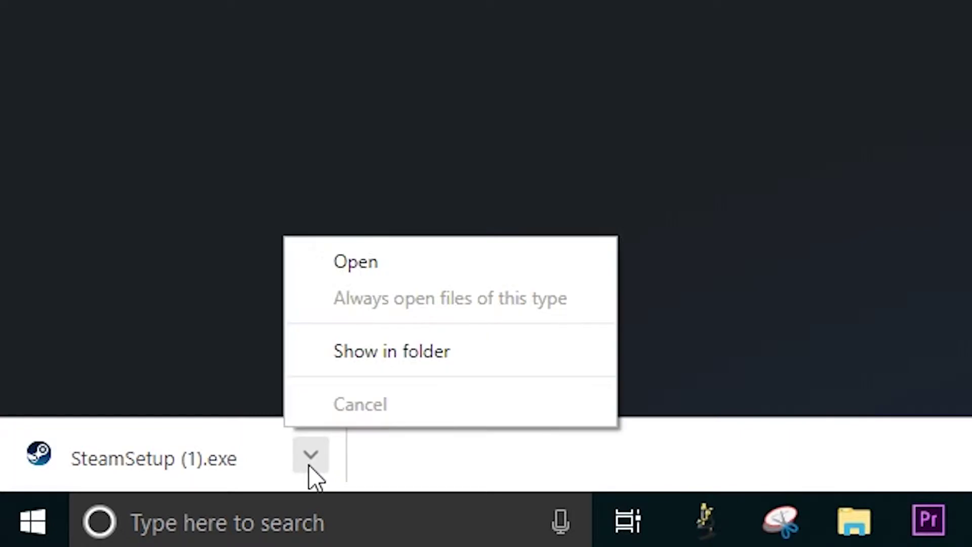
{"action": "left_click", "coordinate": [413, 357]}
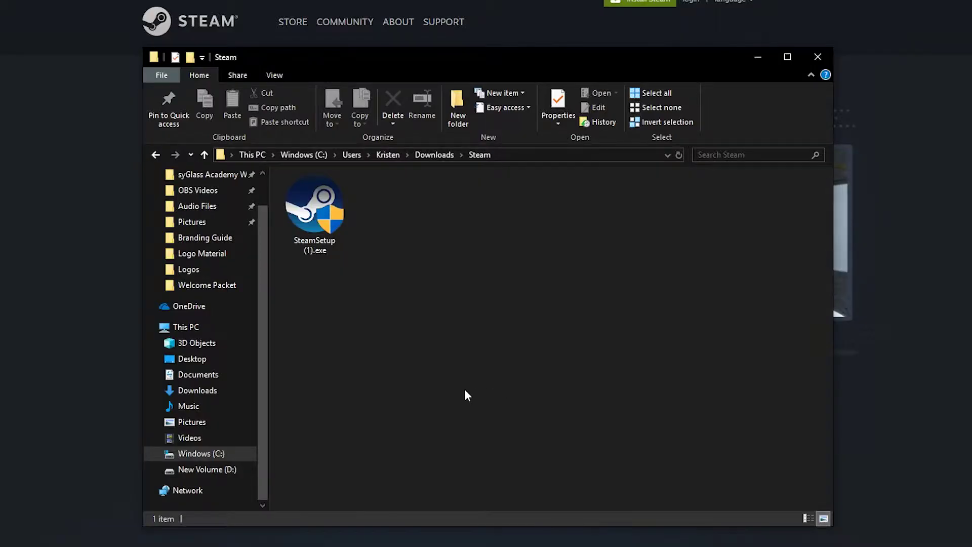
Run SteamSetup anyway and install Steam in English to C:\Program Files (x86)\Steam\, then launch it.
{"action": "double_click", "coordinate": [335, 232]}
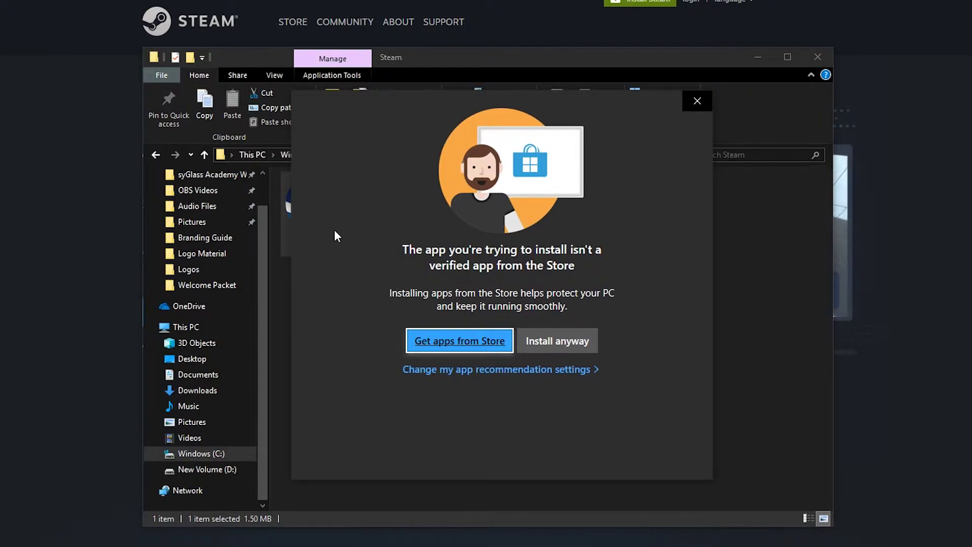
{"action": "left_click", "coordinate": [572, 347]}
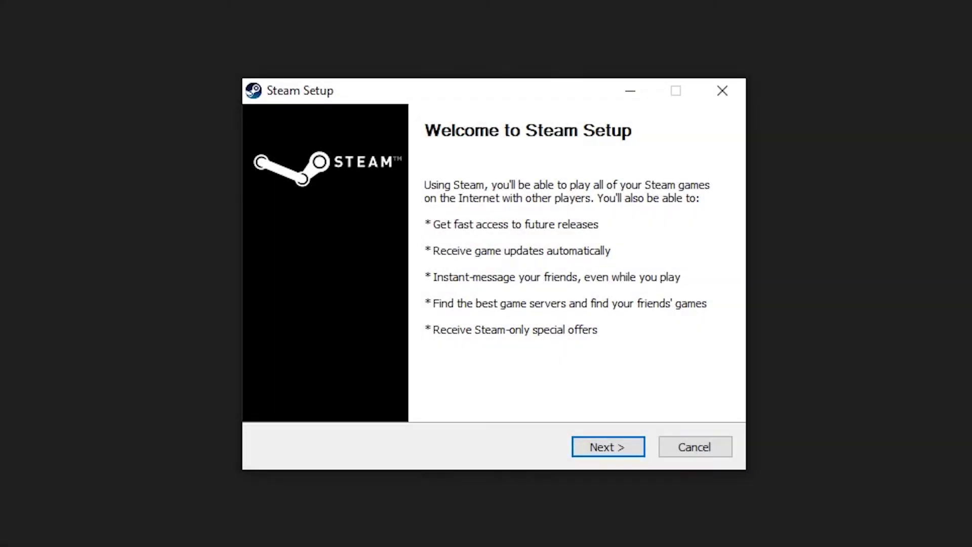
{"action": "left_click", "coordinate": [633, 447]}
{"action": "left_click", "coordinate": [633, 447]}
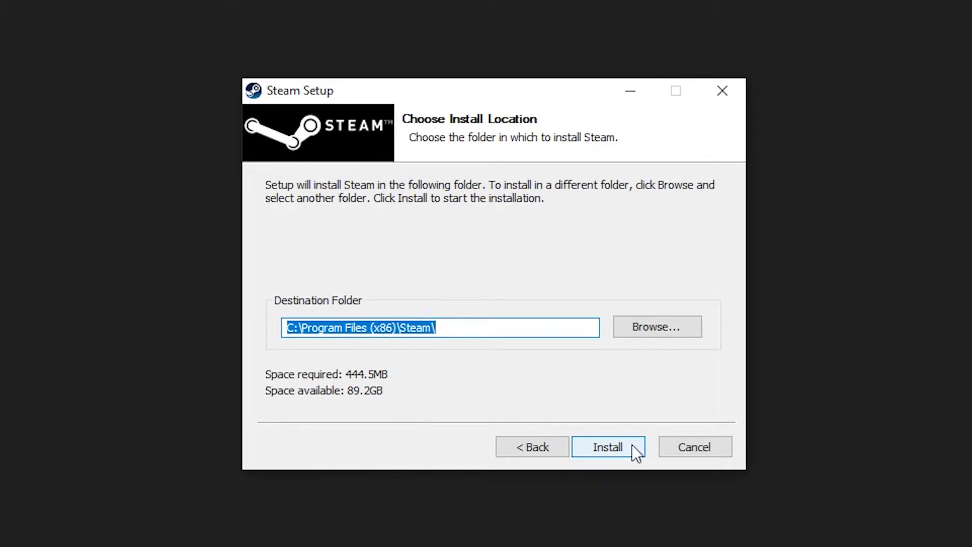
{"action": "left_click", "coordinate": [635, 446]}
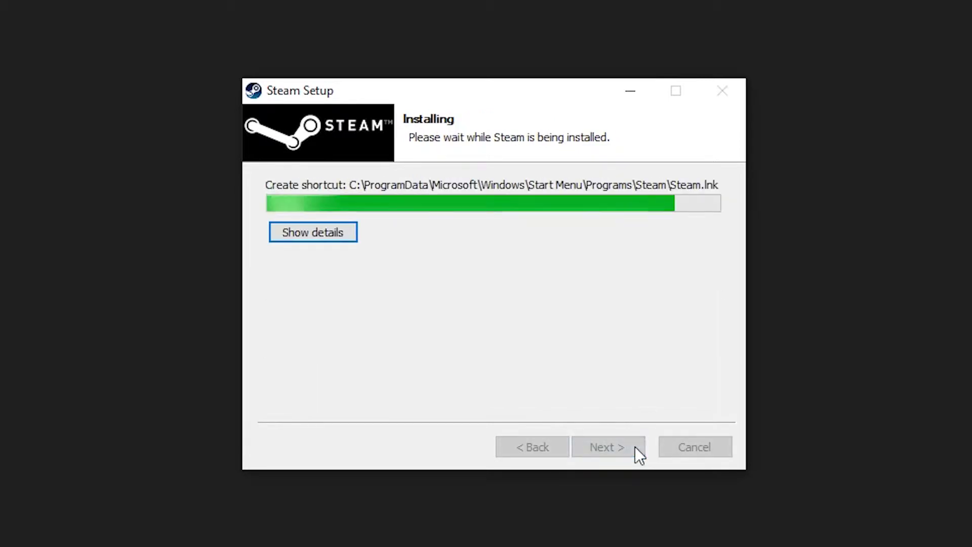
{"action": "left_click", "coordinate": [635, 447]}
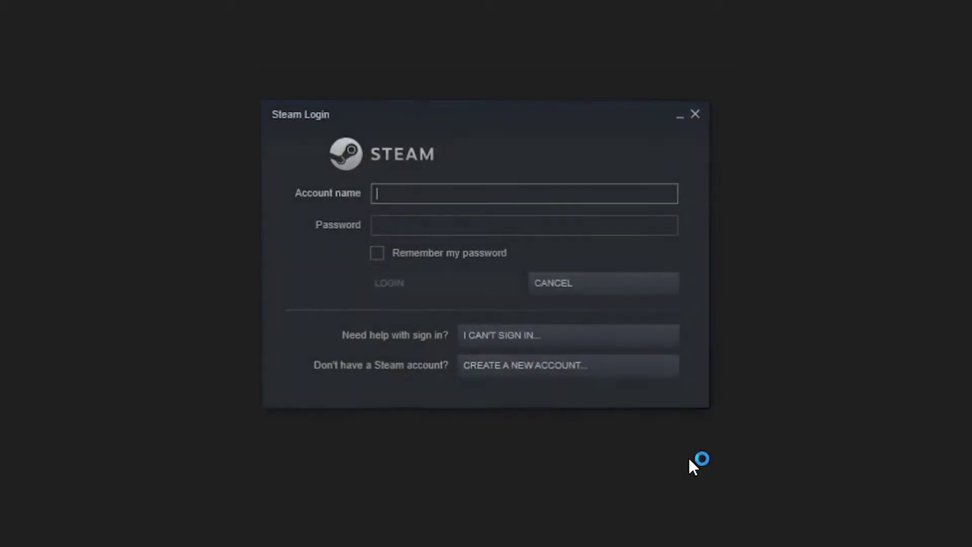
Start creating a new Steam account and enter the account e-mail address.
{"action": "left_click", "coordinate": [541, 368]}
{"action": "left_click", "coordinate": [334, 156]}
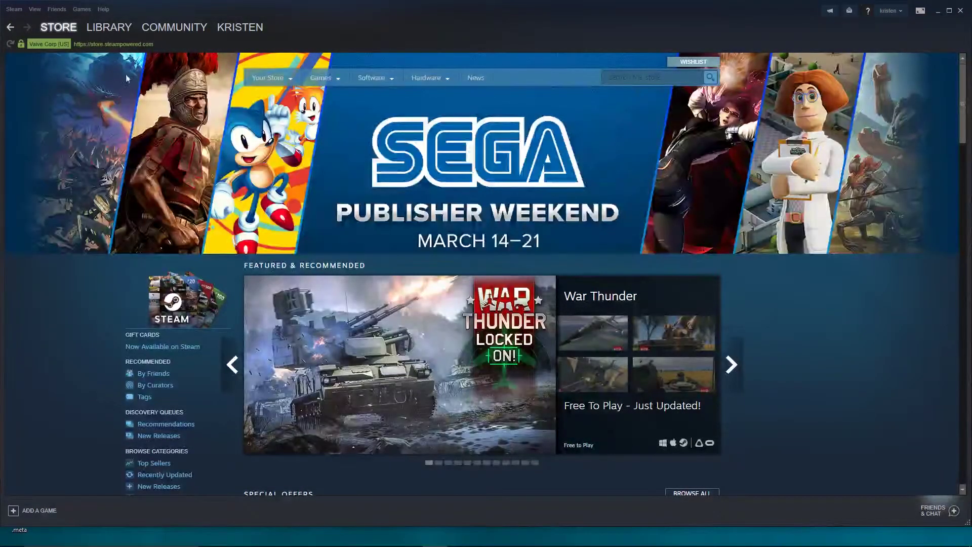
Search the store for 'SteamVR' and open the SteamVR result.
{"action": "left_click", "coordinate": [663, 78]}
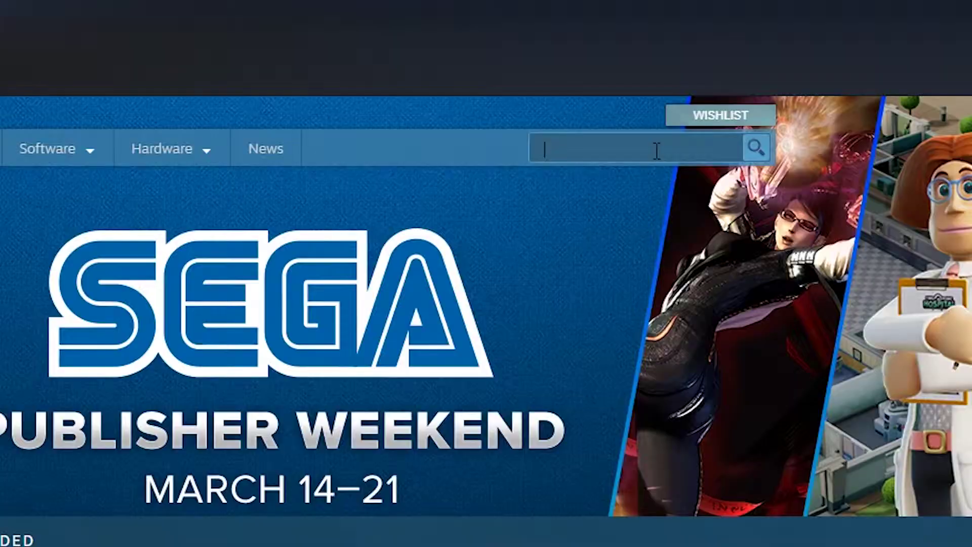
{"action": "type", "text": "SteamVR"}
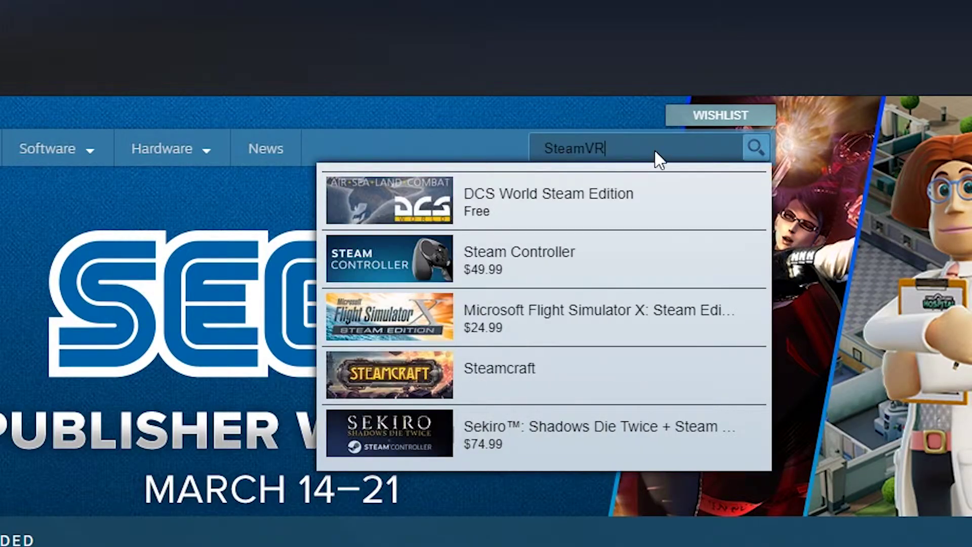
{"action": "key", "text": "Return"}
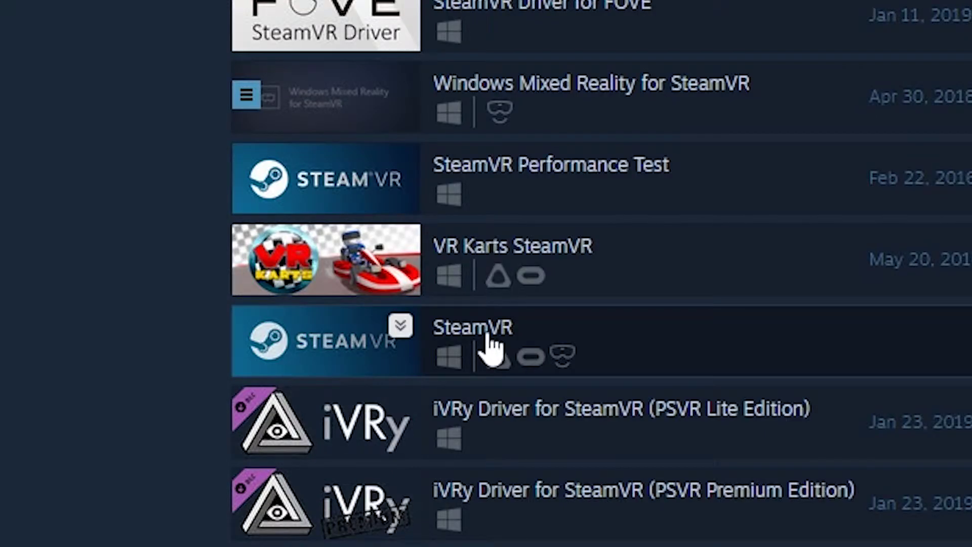
{"action": "left_click", "coordinate": [488, 335]}
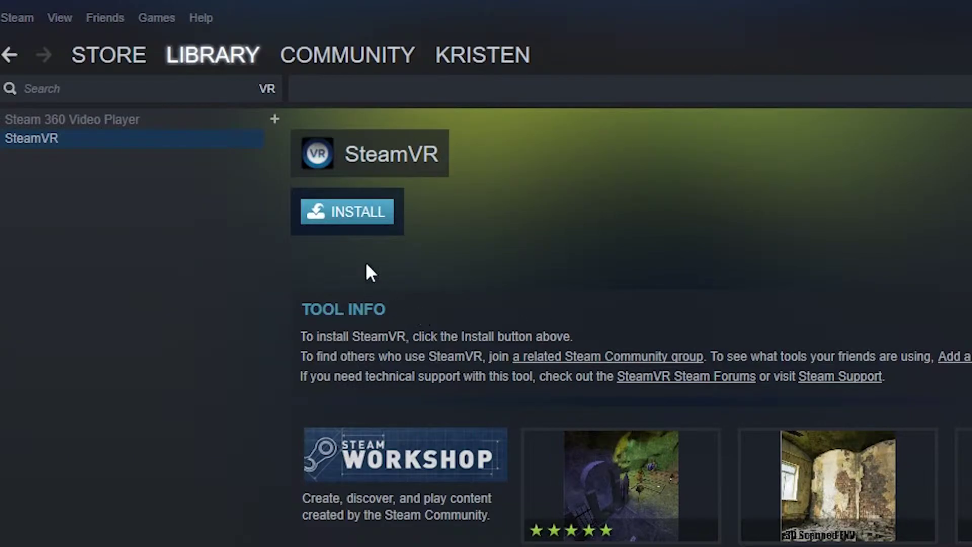
Install SteamVR with desktop and start menu shortcuts and let the download begin.
{"action": "left_click", "coordinate": [365, 215]}
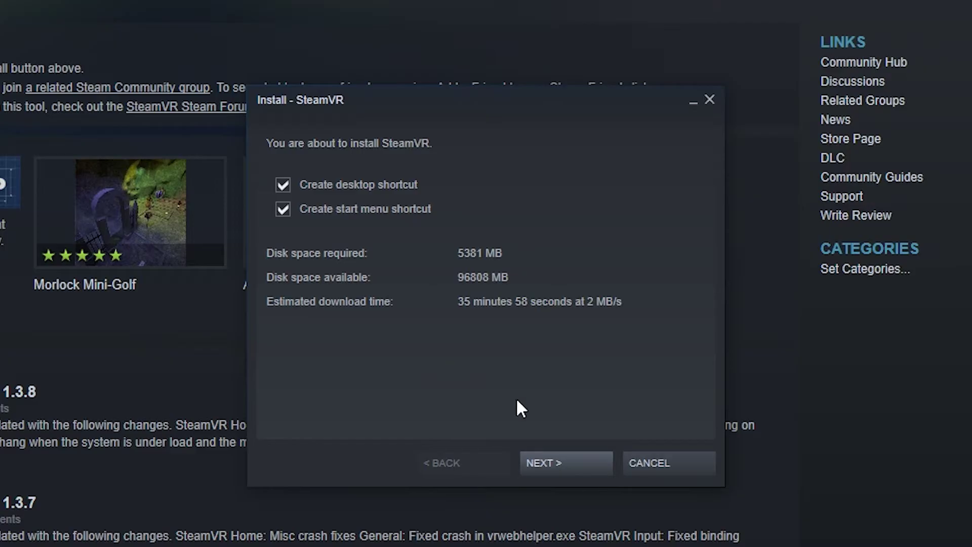
{"action": "left_click", "coordinate": [524, 379]}
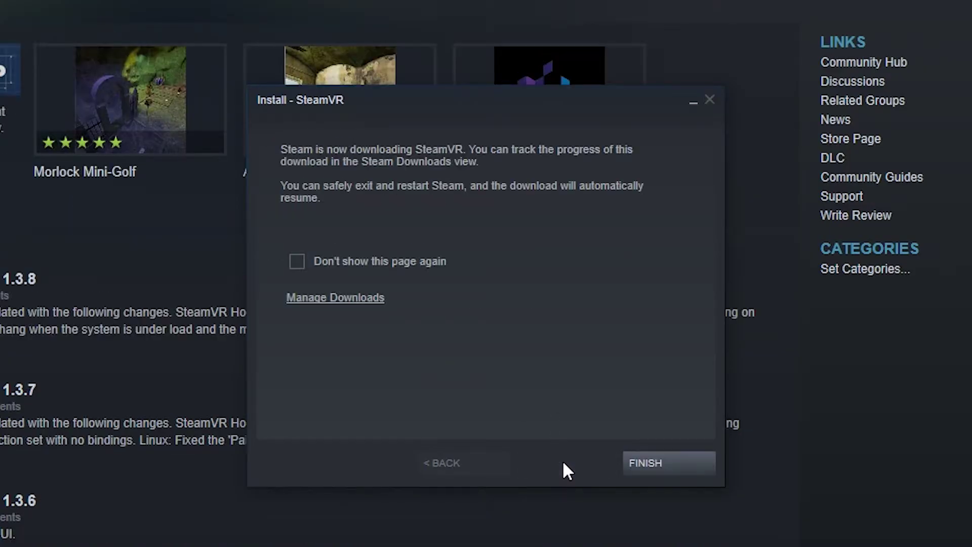
{"action": "left_click", "coordinate": [628, 465]}
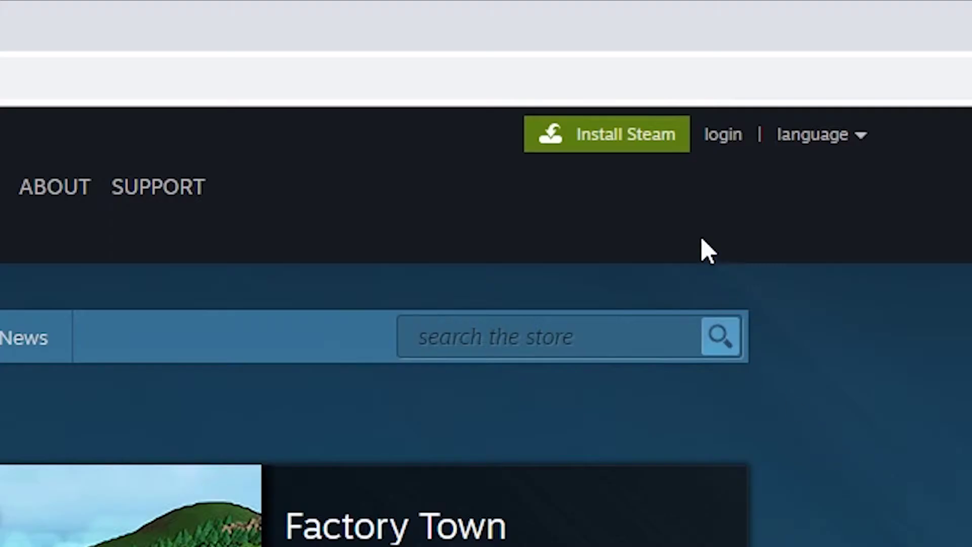
Download the Windows Steam installer again and show SteamSetup (1).exe in its folder.
{"action": "left_click", "coordinate": [654, 150]}
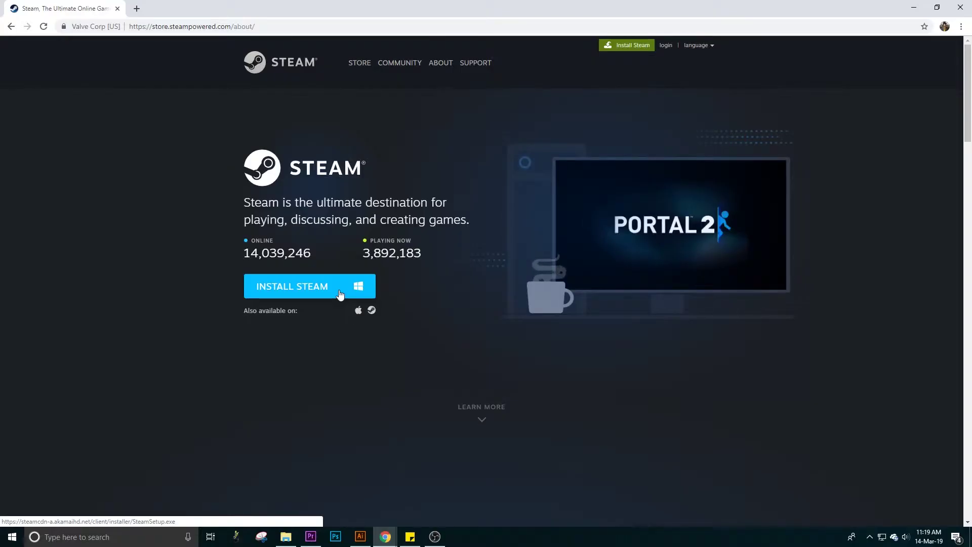
{"action": "left_click", "coordinate": [452, 293]}
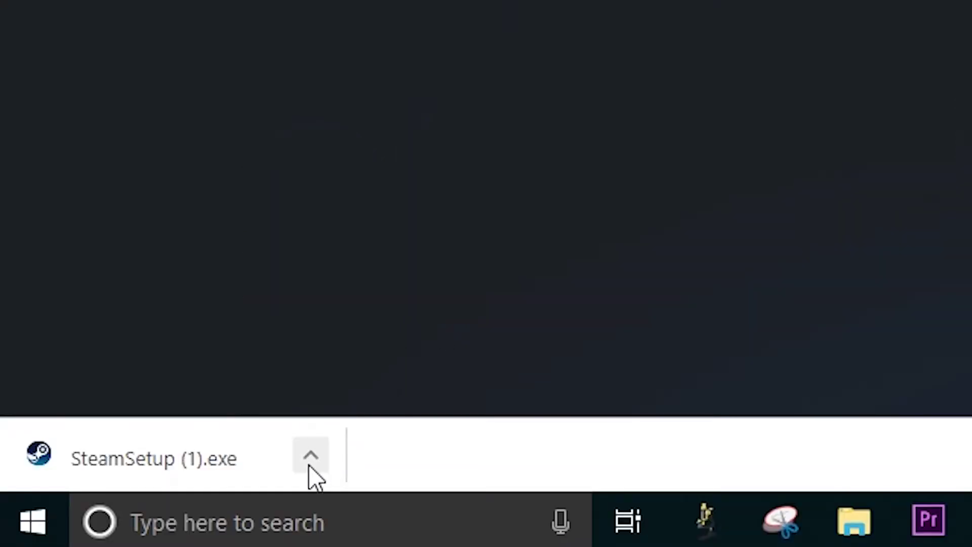
{"action": "left_click", "coordinate": [104, 515]}
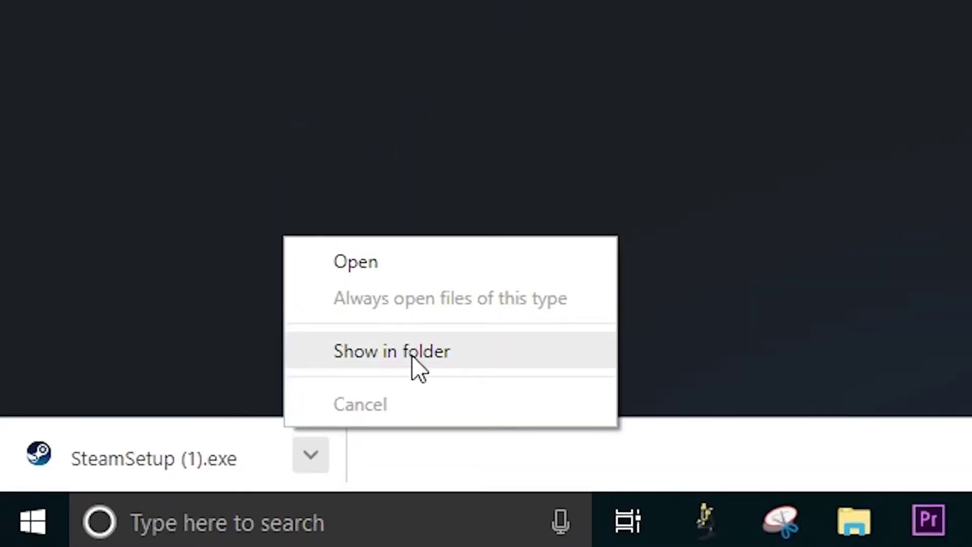
{"action": "left_click", "coordinate": [412, 358]}
Run SteamSetup anyway and reinstall Steam in English to C:\Program Files (x86)\Steam\, with Run Steam checked.
{"action": "double_click", "coordinate": [335, 231]}
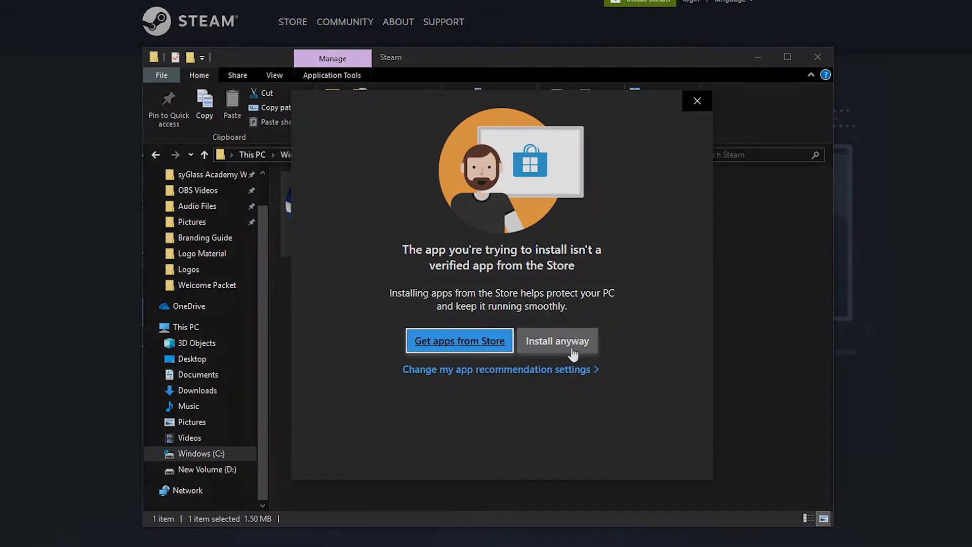
{"action": "left_click", "coordinate": [557, 341]}
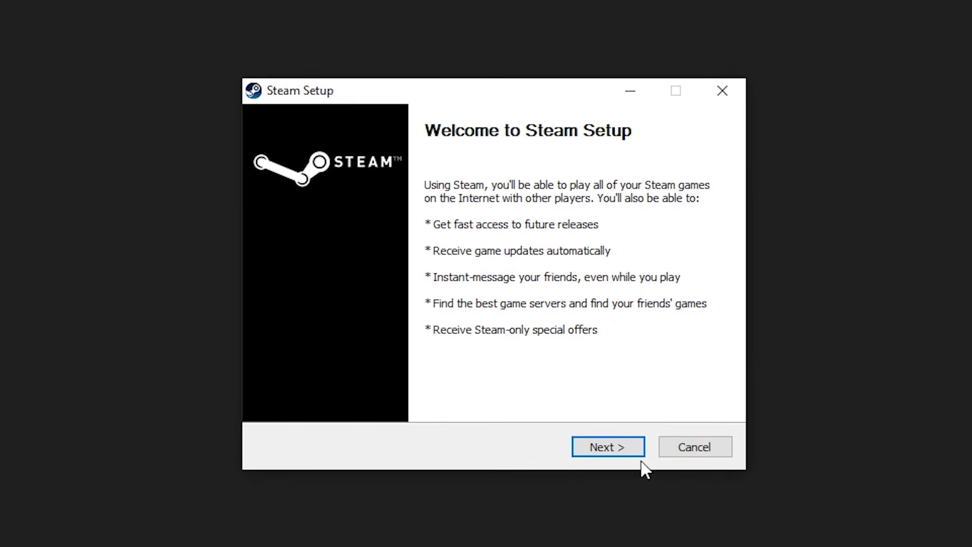
{"action": "left_click", "coordinate": [633, 447]}
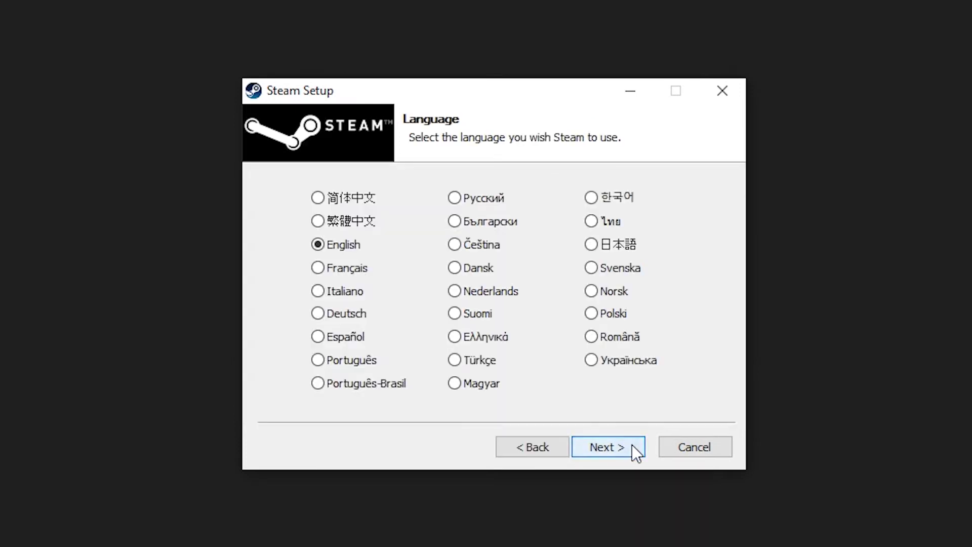
{"action": "left_click", "coordinate": [632, 446]}
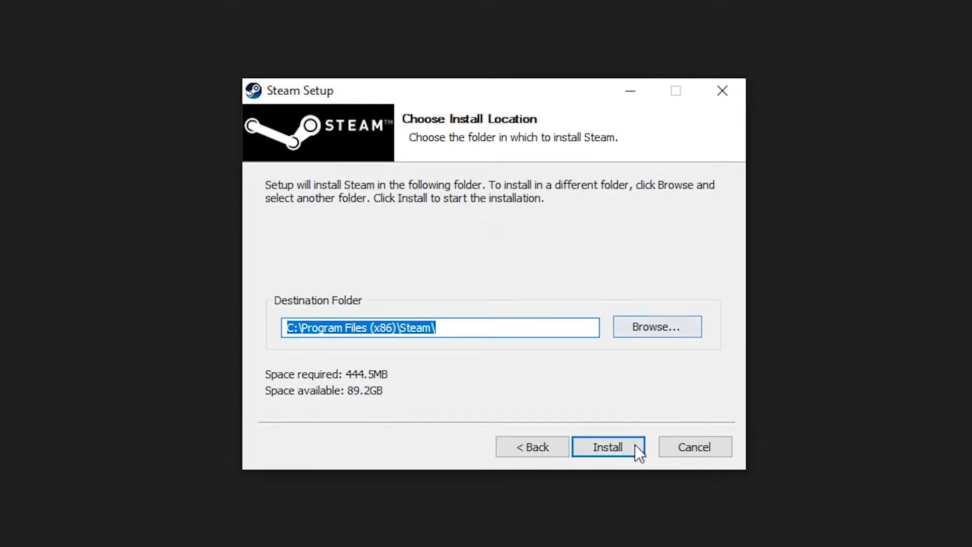
{"action": "left_click", "coordinate": [635, 446]}
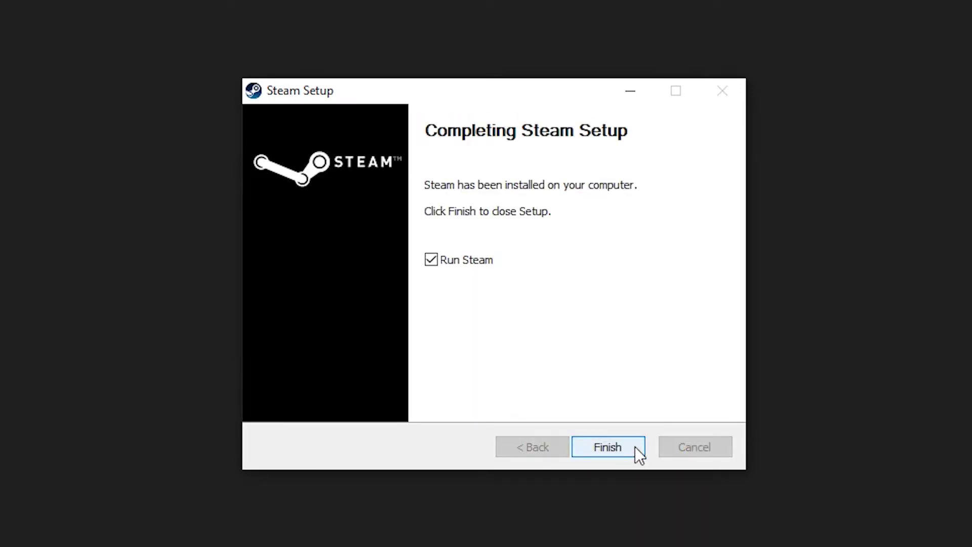
{"action": "left_click", "coordinate": [635, 446]}
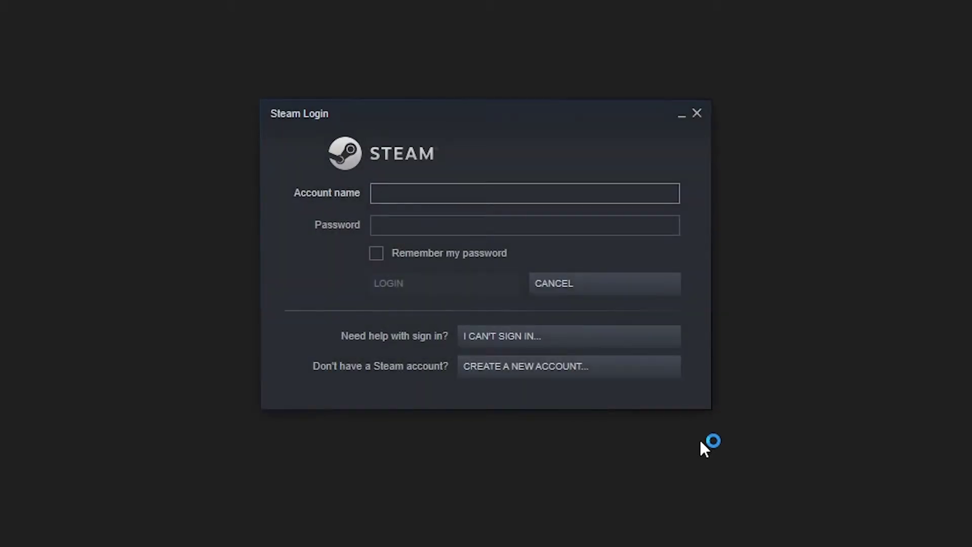
Start a new Steam account from the login window and enter the account e-mail address.
{"action": "left_click", "coordinate": [542, 369]}
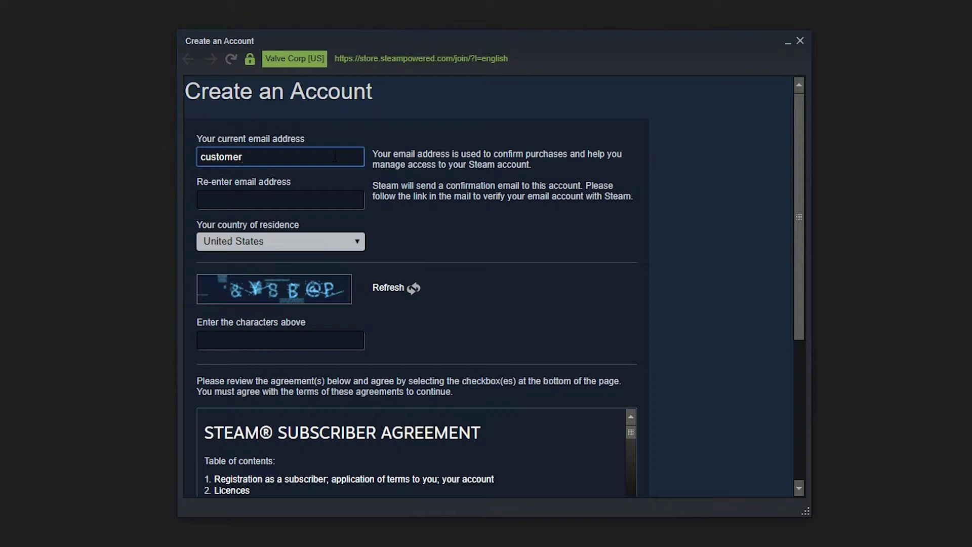
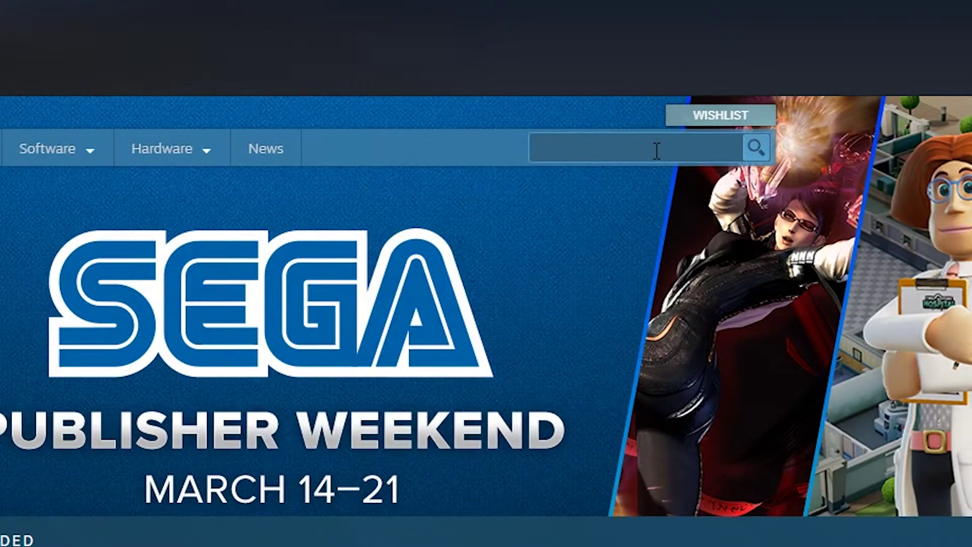
Search the Steam store for 'SteamVR' and open the SteamVR page.
{"action": "left_click", "coordinate": [657, 151]}
{"action": "type", "text": "SteamVR"}
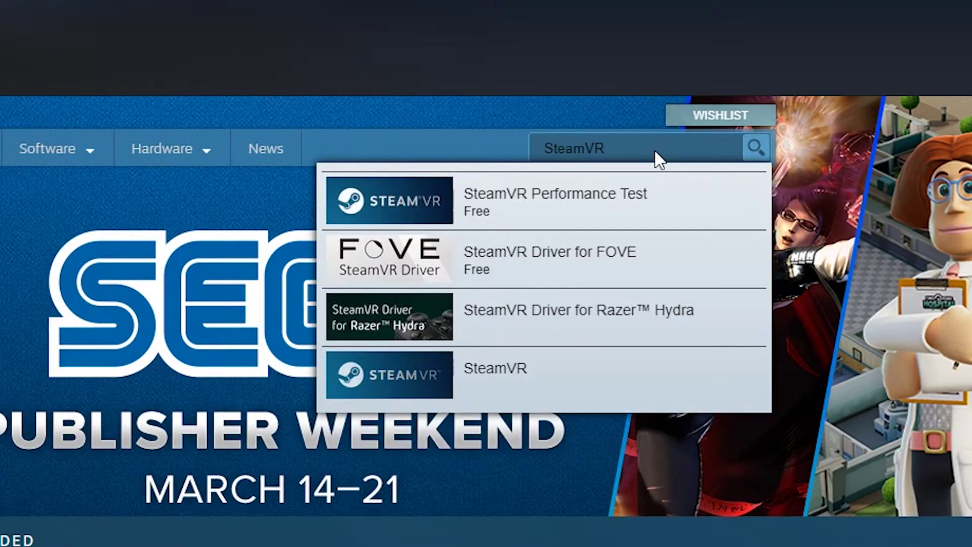
{"action": "key", "text": "Return"}
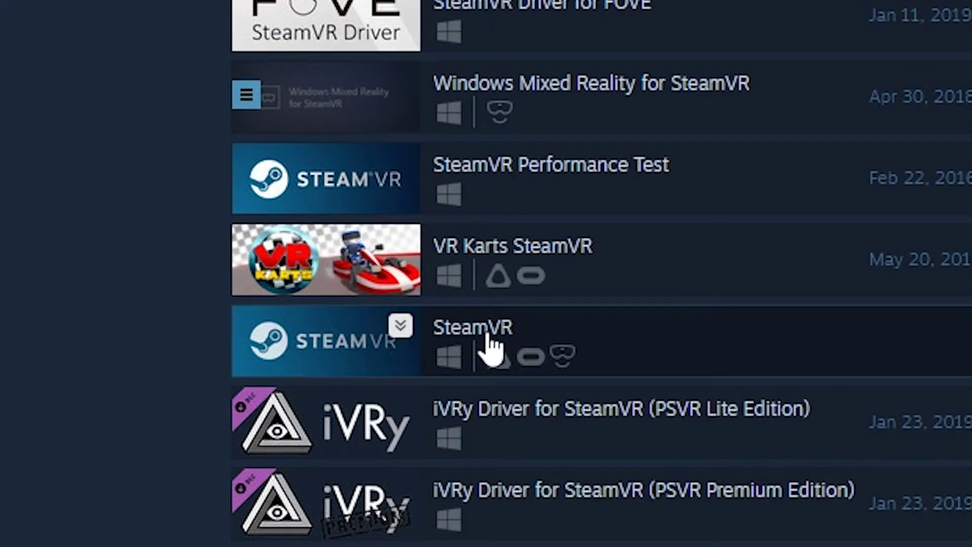
{"action": "left_click", "coordinate": [487, 335]}
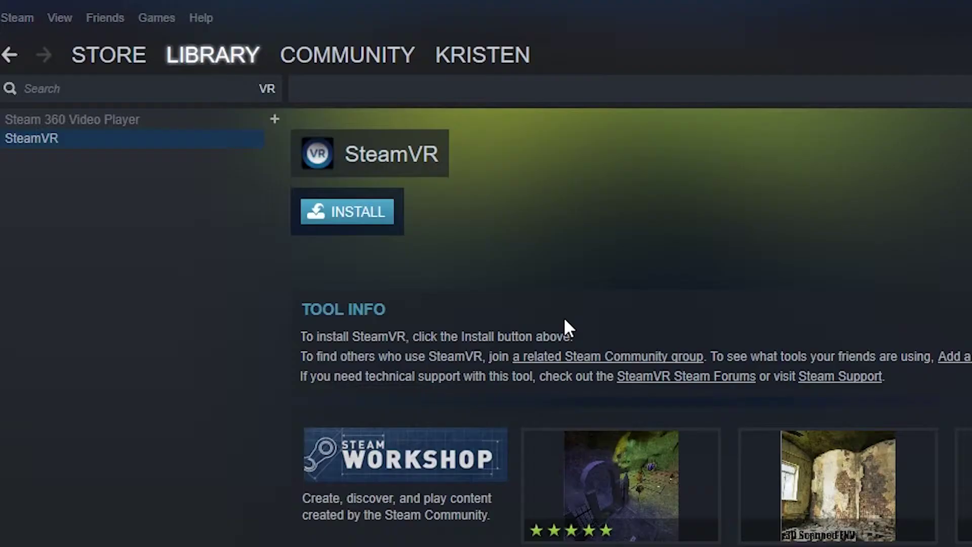
Install SteamVR with the default options and let the download start.
{"action": "left_click", "coordinate": [363, 213]}
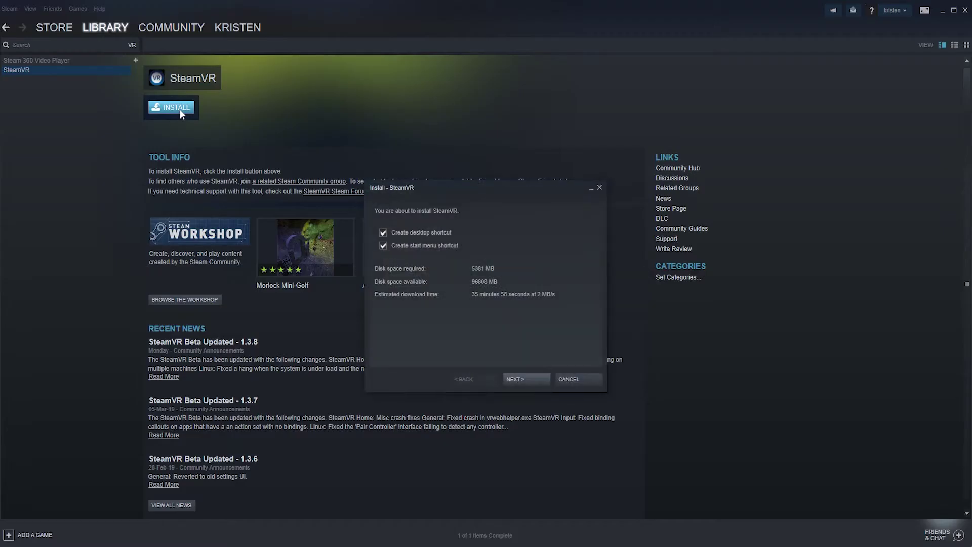
{"action": "left_click", "coordinate": [525, 379]}
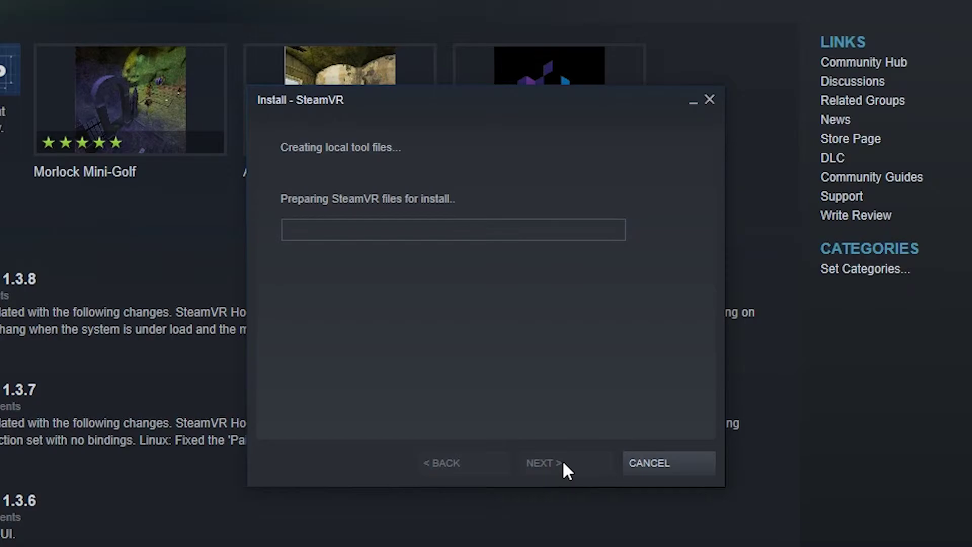
{"action": "left_click", "coordinate": [625, 467]}
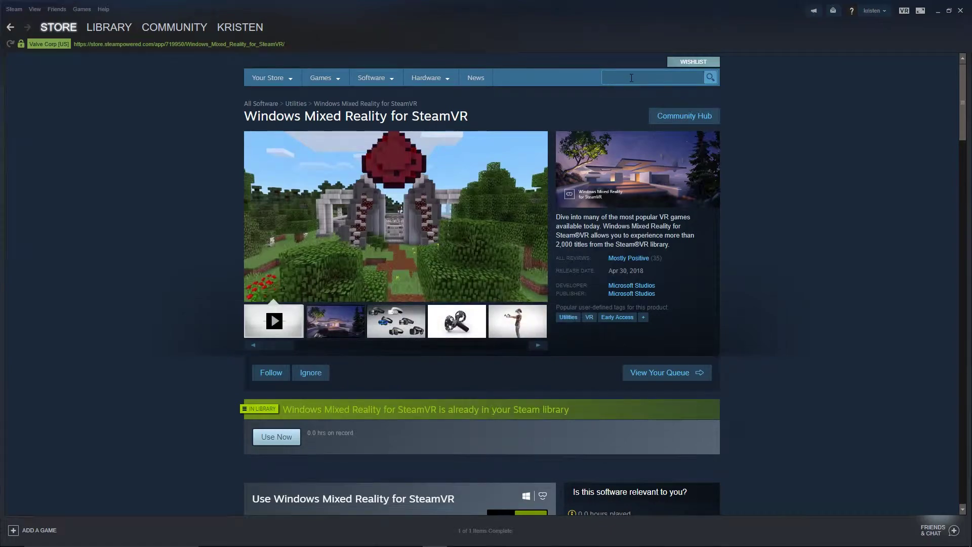
Search the store for 'windows mi' and open the Windows Mixed Reality for SteamVR page.
{"action": "left_click", "coordinate": [632, 77]}
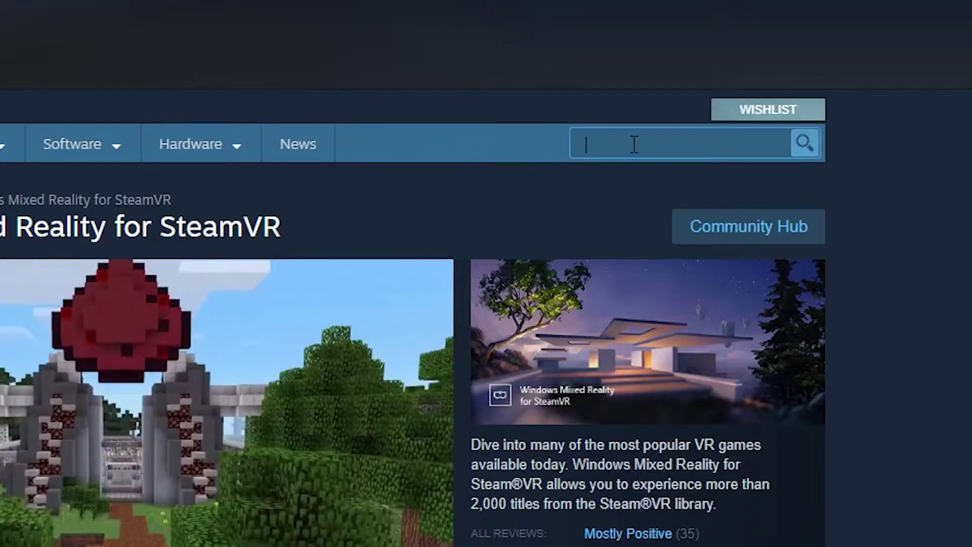
{"action": "type", "text": "windows mixed"}
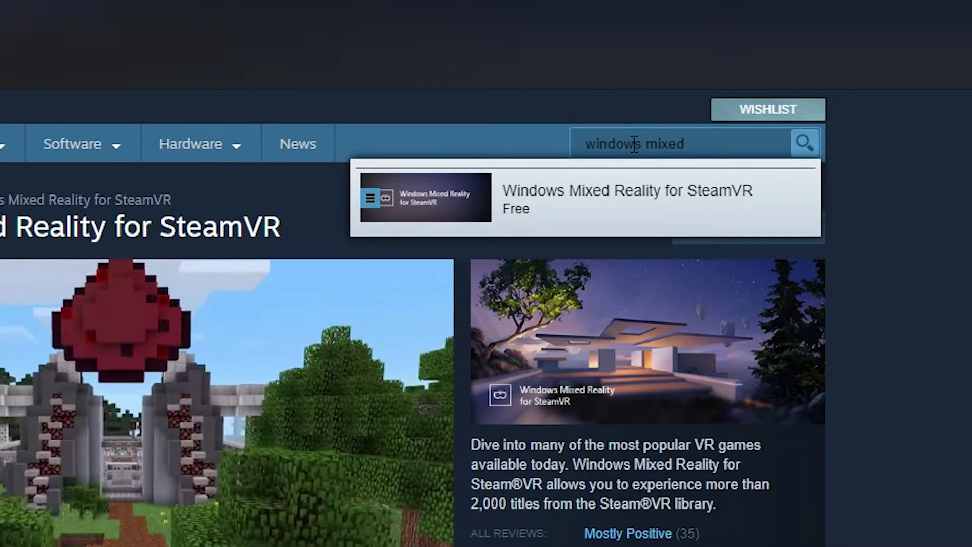
{"action": "left_click", "coordinate": [630, 217]}
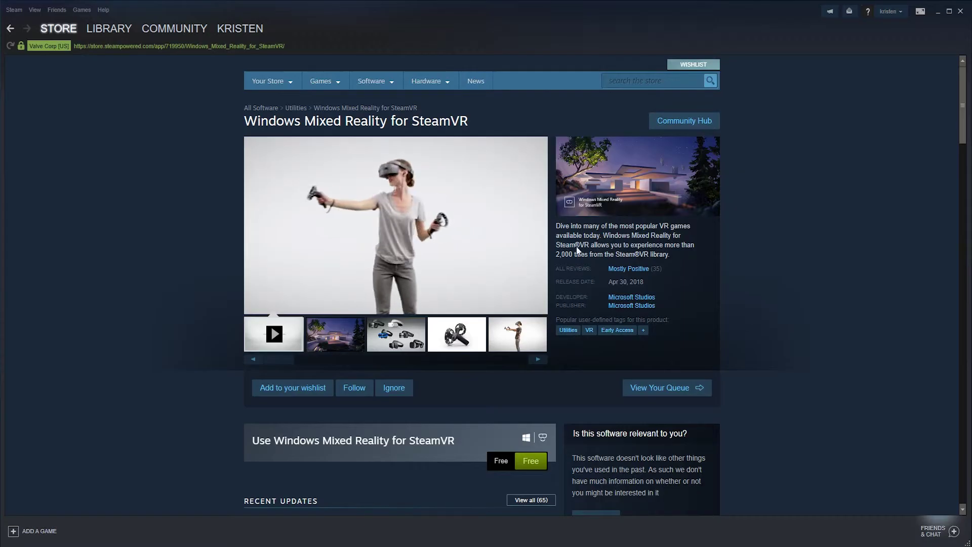
{"action": "scroll", "coordinate": [568, 367], "scroll_direction": "down", "scroll_amount": 2}
{"action": "scroll", "coordinate": [569, 367], "scroll_direction": "down", "scroll_amount": 1}
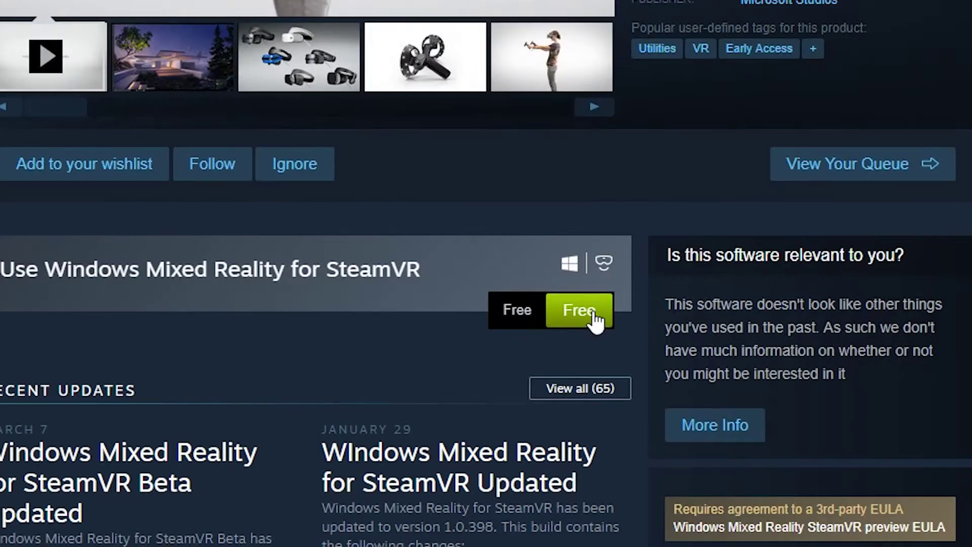
Get Windows Mixed Reality for SteamVR free, accept its EULA, and start the download.
{"action": "left_click", "coordinate": [594, 314]}
{"action": "left_click", "coordinate": [590, 465]}
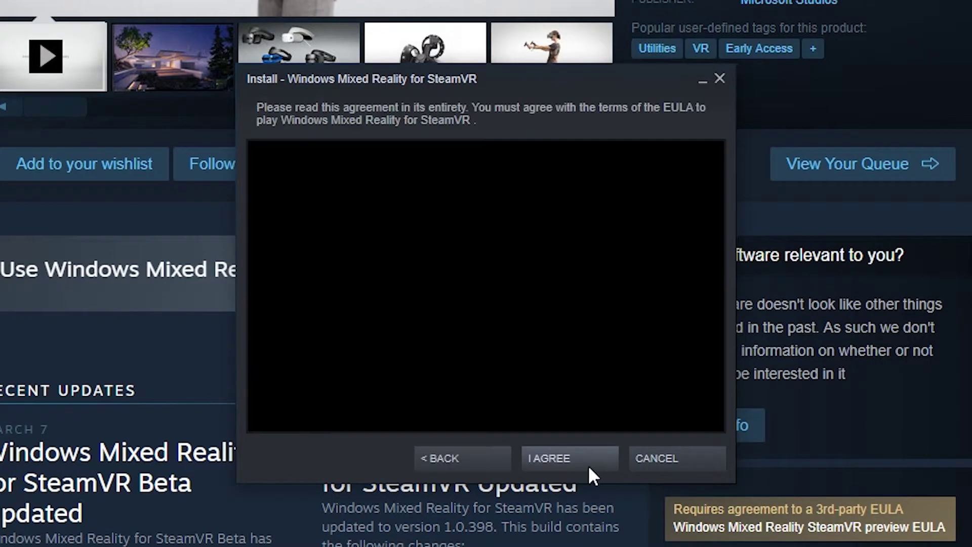
{"action": "left_click", "coordinate": [588, 464]}
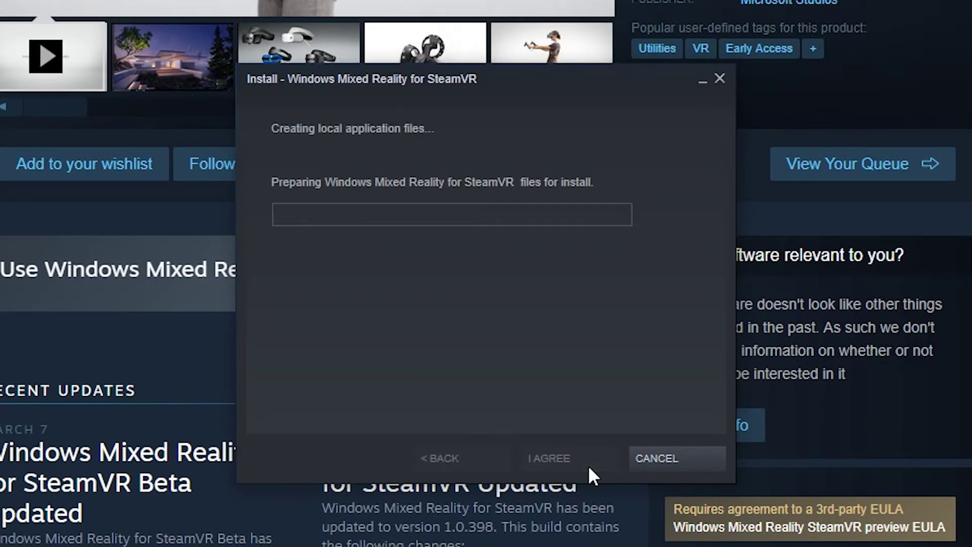
{"action": "left_click", "coordinate": [677, 467]}
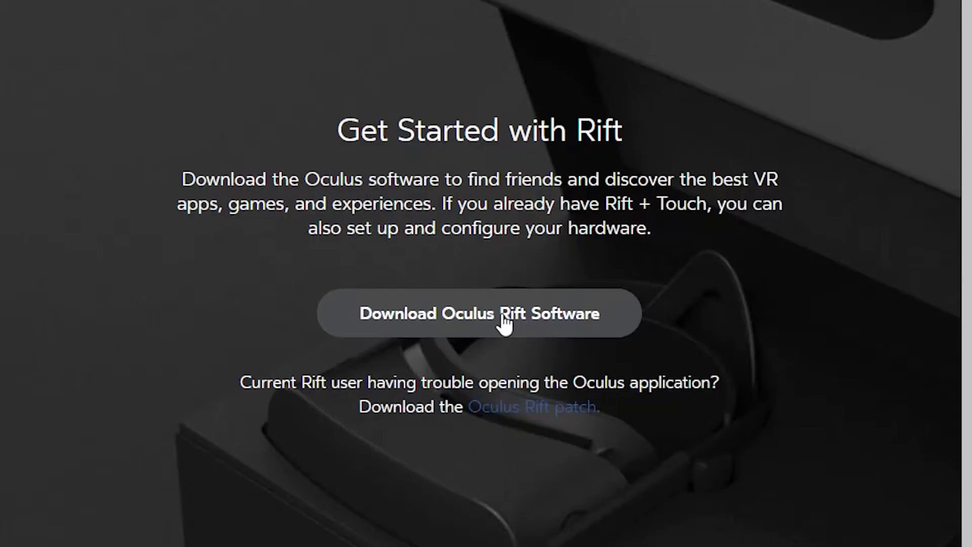
Download the Oculus Rift software and show OculusSetup (1).exe in the Downloads\Oculus folder.
{"action": "left_click", "coordinate": [505, 322]}
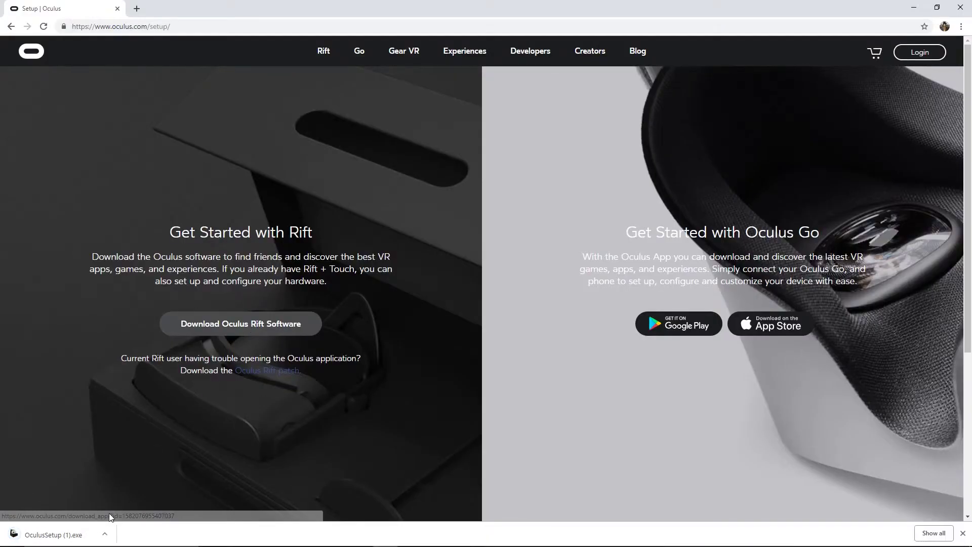
{"action": "left_click", "coordinate": [104, 534]}
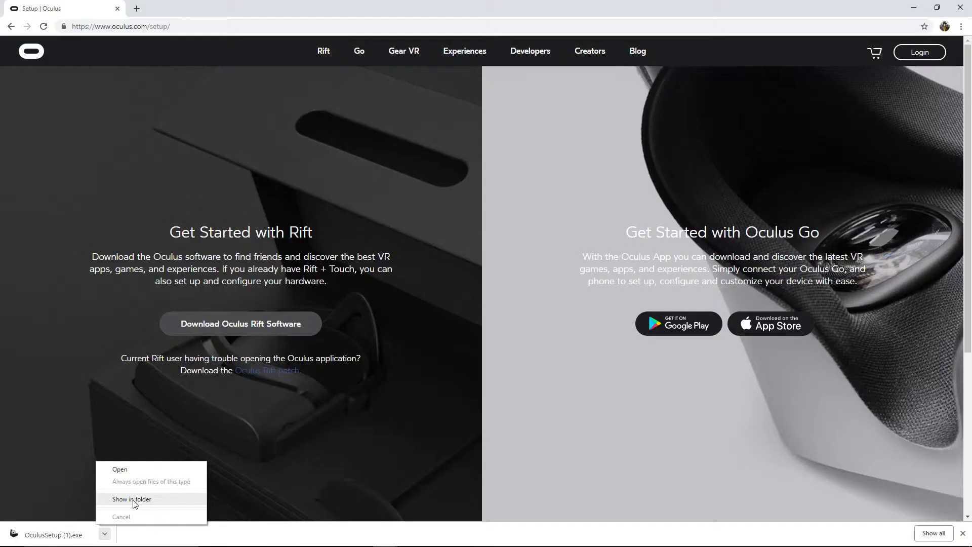
{"action": "left_click", "coordinate": [306, 443]}
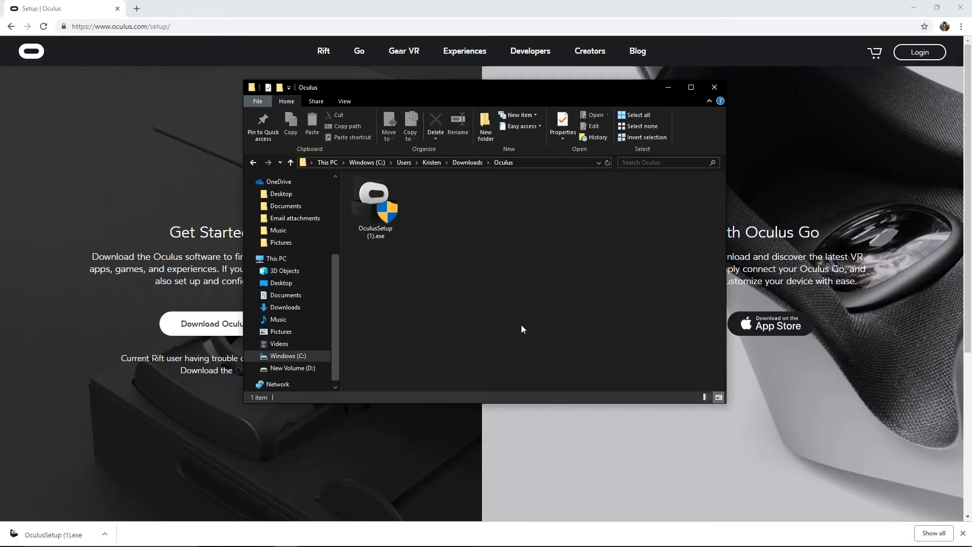
Run OculusSetup (1).exe, accept the terms, install to C:\Program Files\Oculus\, and continue to account creation.
{"action": "double_click", "coordinate": [377, 232]}
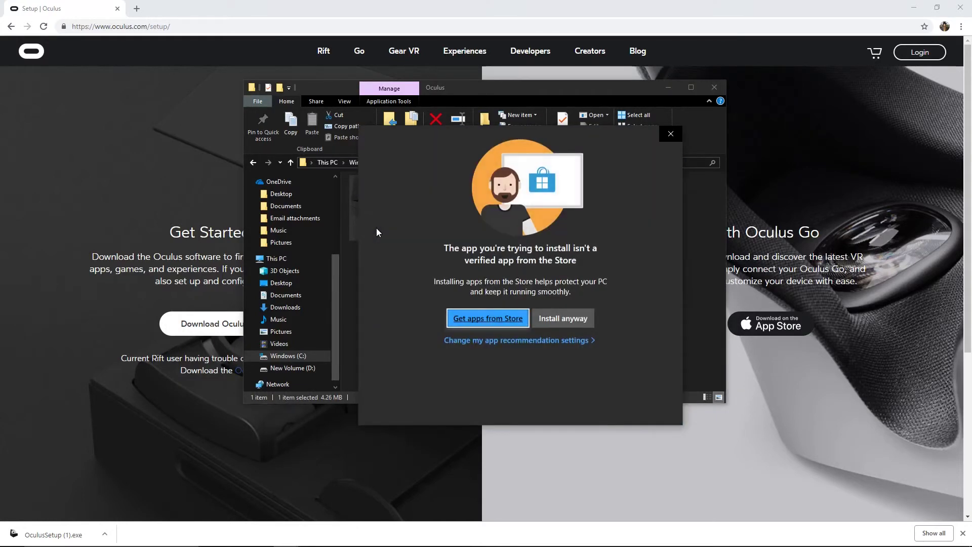
{"action": "left_click", "coordinate": [555, 319]}
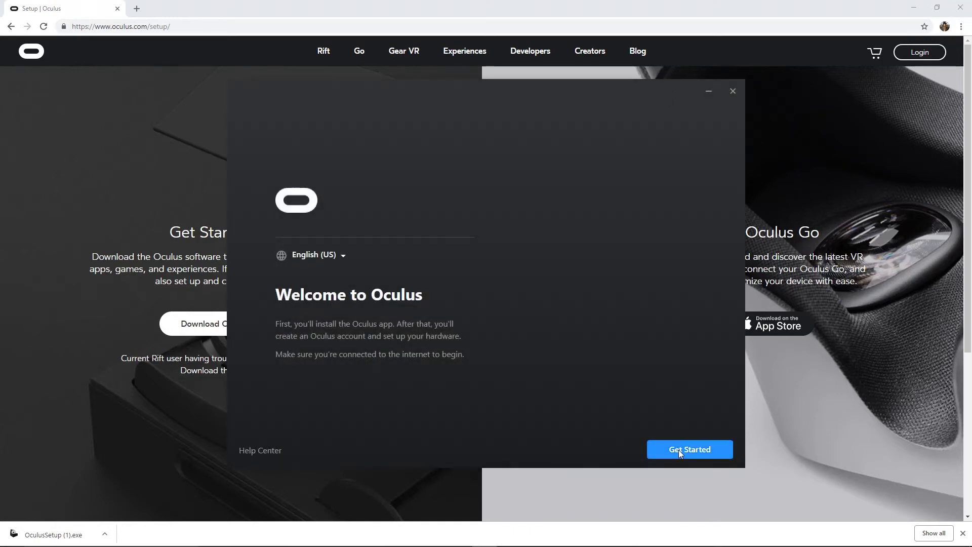
{"action": "left_click", "coordinate": [679, 450]}
{"action": "left_click", "coordinate": [679, 450]}
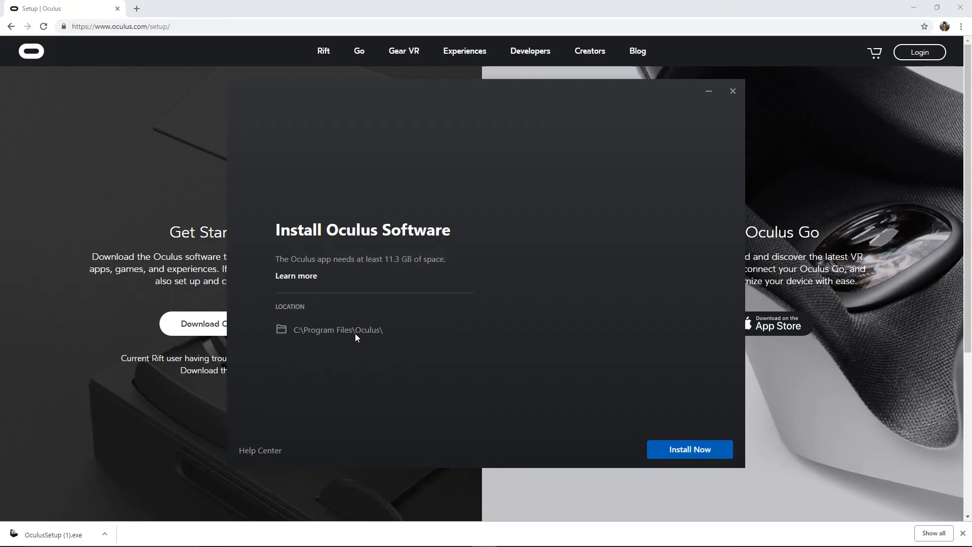
{"action": "left_click", "coordinate": [703, 447]}
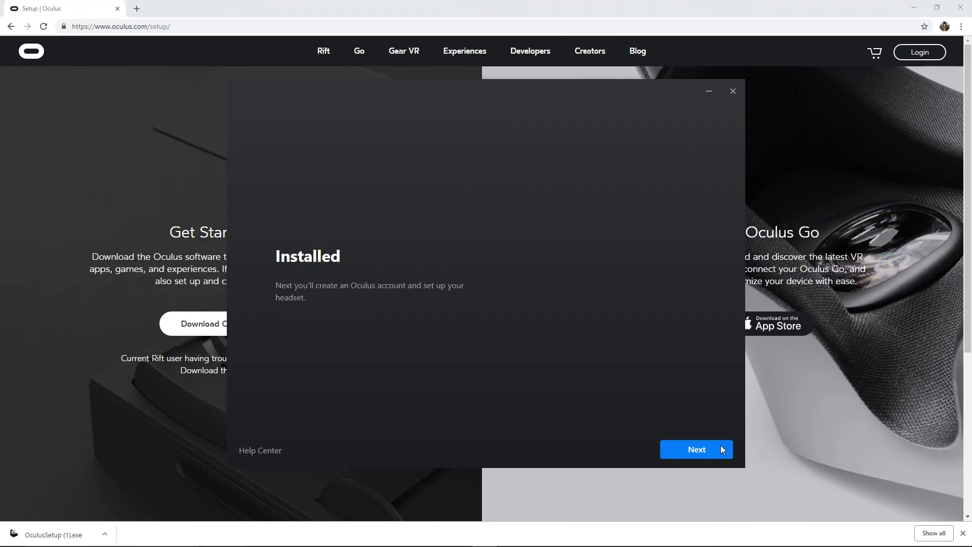
{"action": "left_click", "coordinate": [721, 450]}
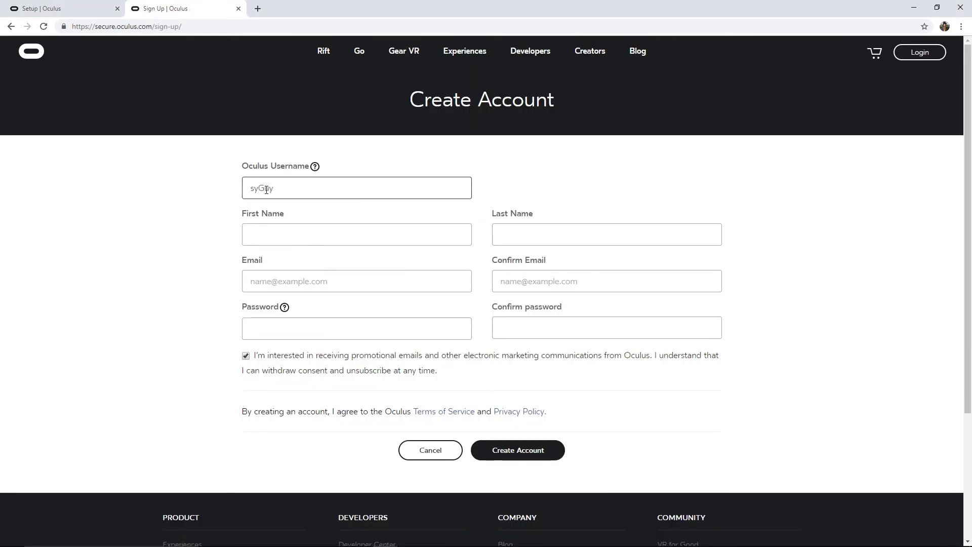